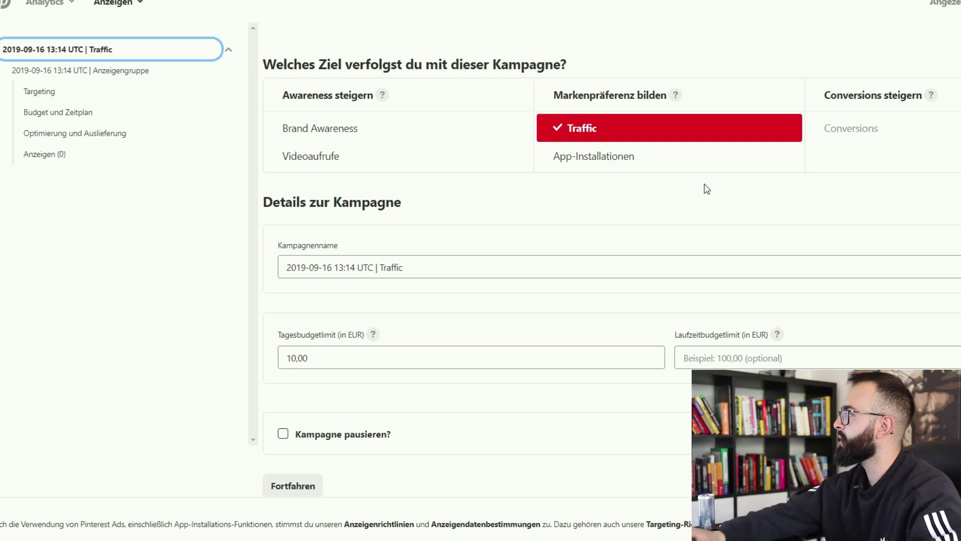
Keep Traffic as the campaign objective, set the daily budget limit to 10,00 EUR and continue to the ad group
{"action": "left_click", "coordinate": [857, 136]}
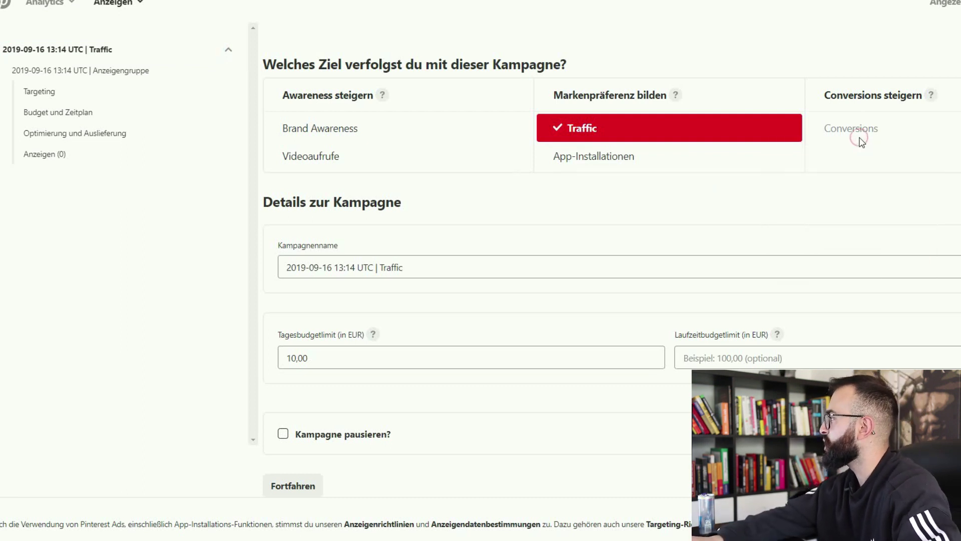
{"action": "left_click", "coordinate": [715, 131]}
{"action": "scroll", "coordinate": [503, 247], "scroll_direction": "down", "scroll_amount": 1}
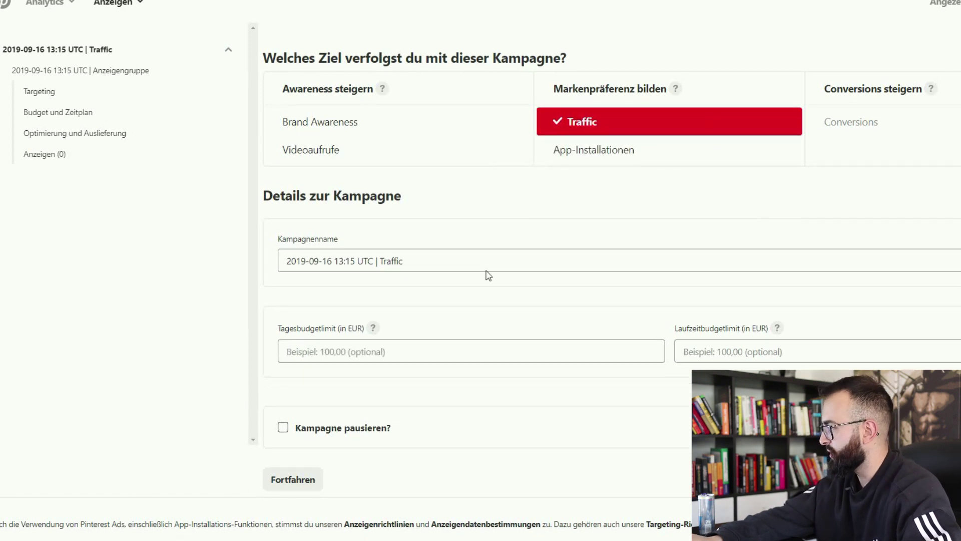
{"action": "left_click", "coordinate": [452, 335]}
{"action": "type", "text": "10"}
{"action": "left_click", "coordinate": [447, 357]}
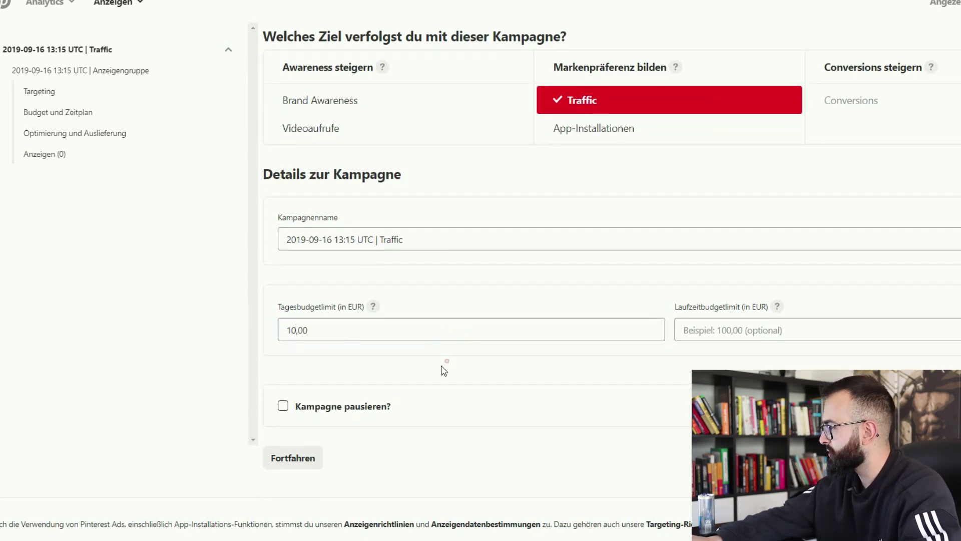
{"action": "left_click", "coordinate": [310, 464]}
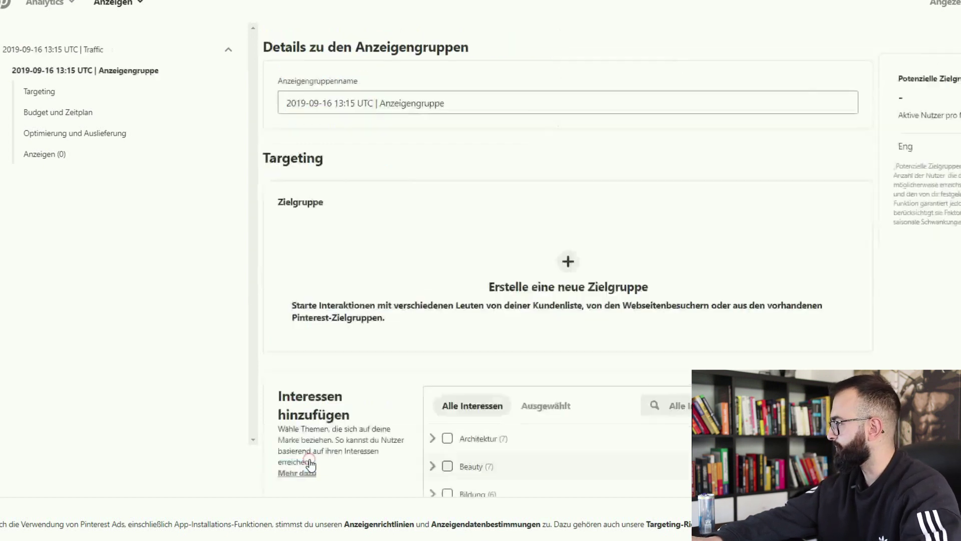
Examine the ad group's targeting options and the criteria offered for creating a new audience
{"action": "scroll", "coordinate": [744, 165], "scroll_direction": "down", "scroll_amount": 5}
{"action": "scroll", "coordinate": [956, 237], "scroll_direction": "up", "scroll_amount": 3}
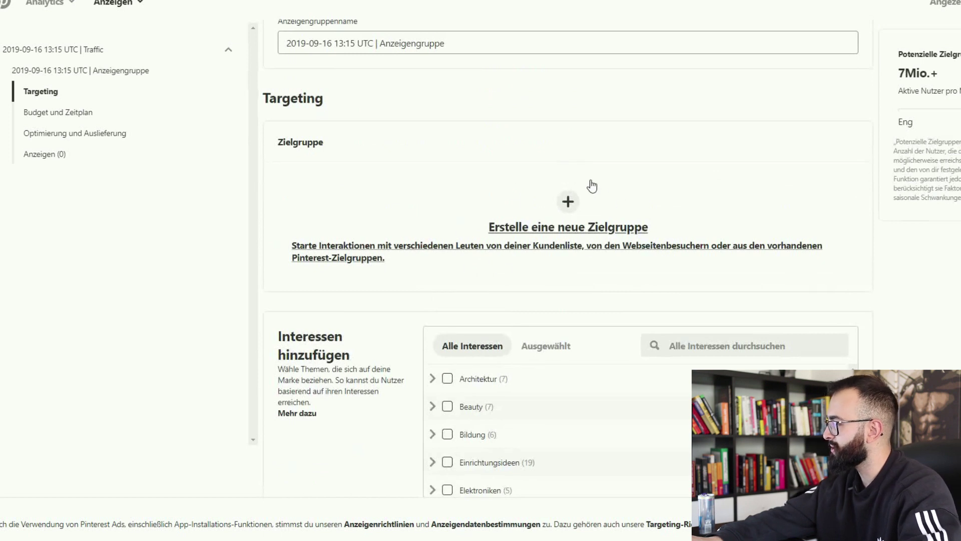
{"action": "scroll", "coordinate": [566, 210], "scroll_direction": "up", "scroll_amount": 1}
{"action": "scroll", "coordinate": [567, 367], "scroll_direction": "down", "scroll_amount": 3}
{"action": "scroll", "coordinate": [511, 338], "scroll_direction": "down", "scroll_amount": 10}
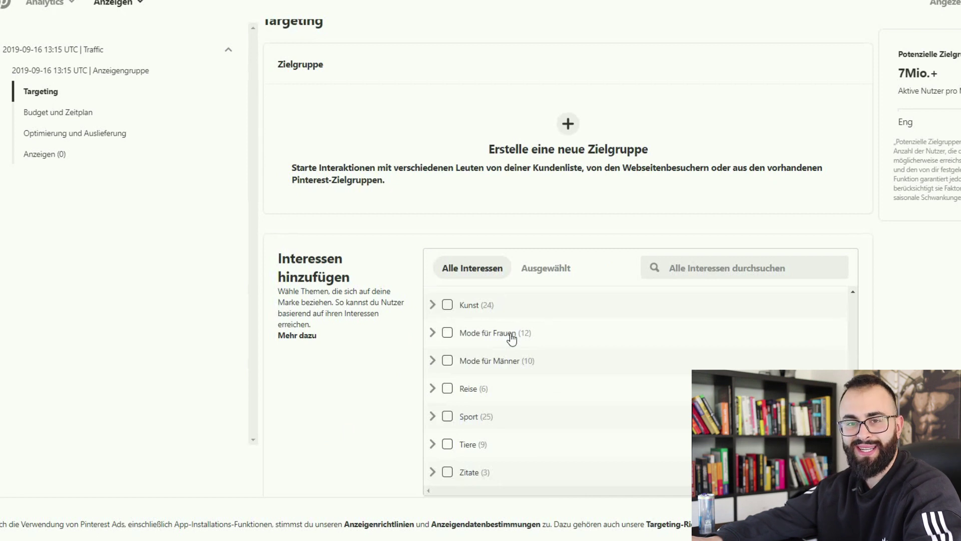
{"action": "scroll", "coordinate": [414, 358], "scroll_direction": "down", "scroll_amount": 2}
{"action": "scroll", "coordinate": [406, 357], "scroll_direction": "up", "scroll_amount": 5}
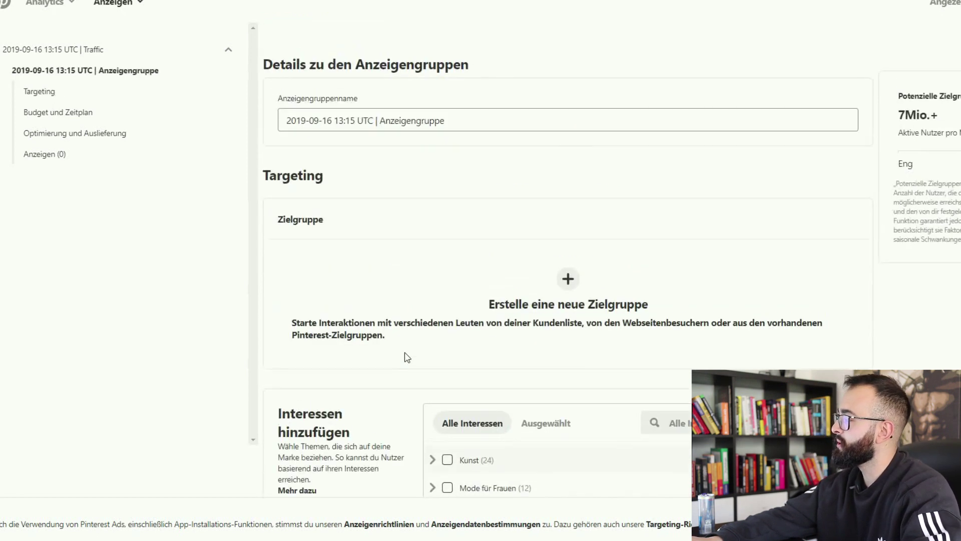
{"action": "left_click", "coordinate": [554, 303]}
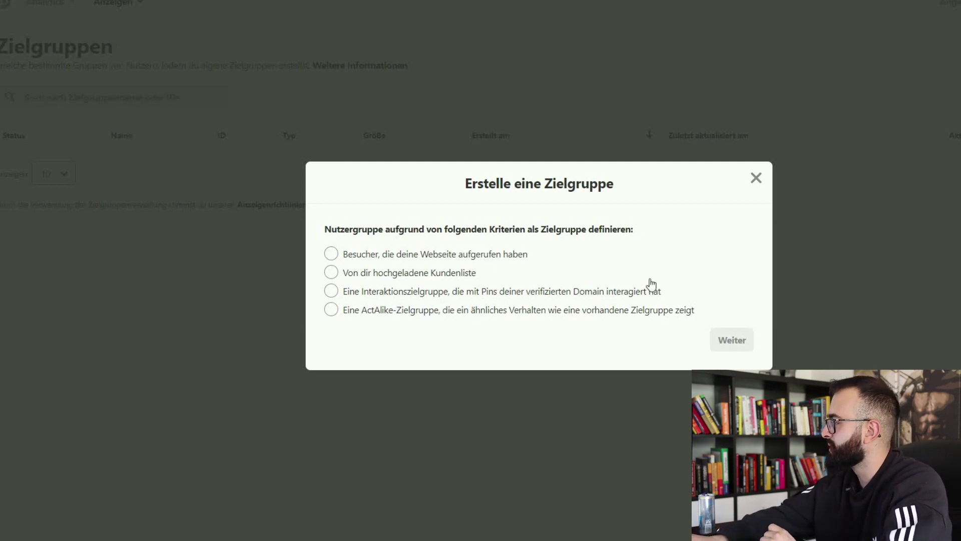
{"action": "left_click", "coordinate": [756, 178]}
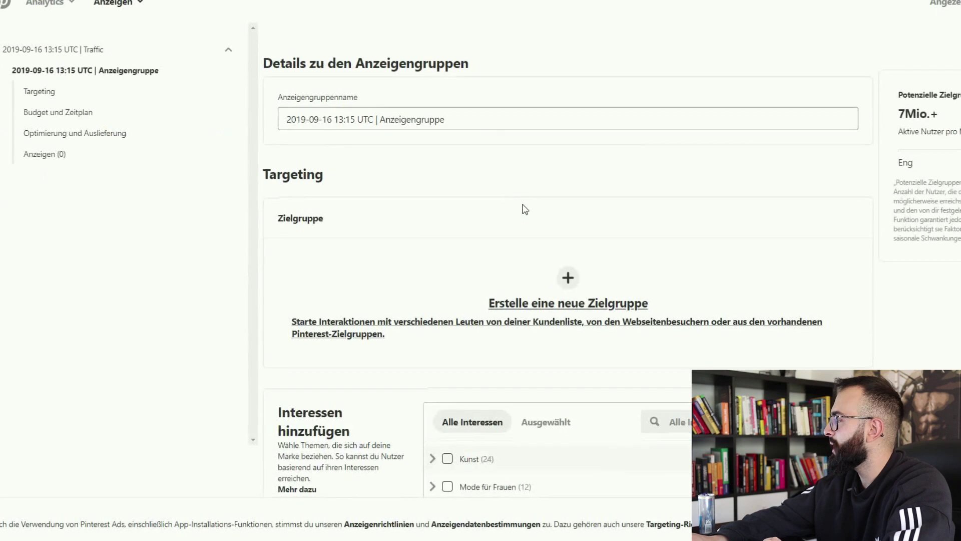
Search the interests for "Hund" and select Hunde, Hundebedarf and Hundezwinger for targeting
{"action": "scroll", "coordinate": [555, 230], "scroll_direction": "down", "scroll_amount": 5}
{"action": "scroll", "coordinate": [561, 309], "scroll_direction": "down", "scroll_amount": 2}
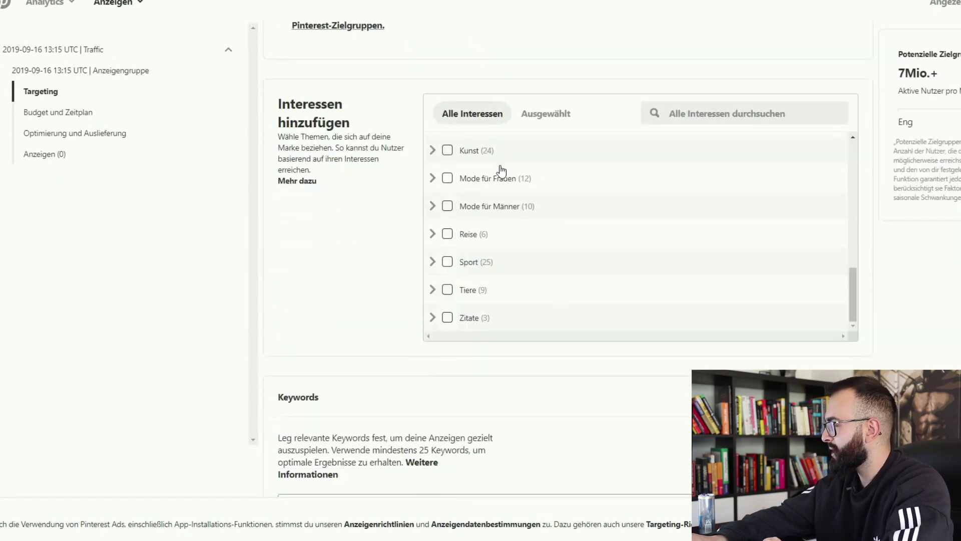
{"action": "left_click", "coordinate": [553, 122]}
{"action": "left_click", "coordinate": [460, 121]}
{"action": "scroll", "coordinate": [502, 187], "scroll_direction": "down", "scroll_amount": 5}
{"action": "scroll", "coordinate": [527, 214], "scroll_direction": "down", "scroll_amount": 3}
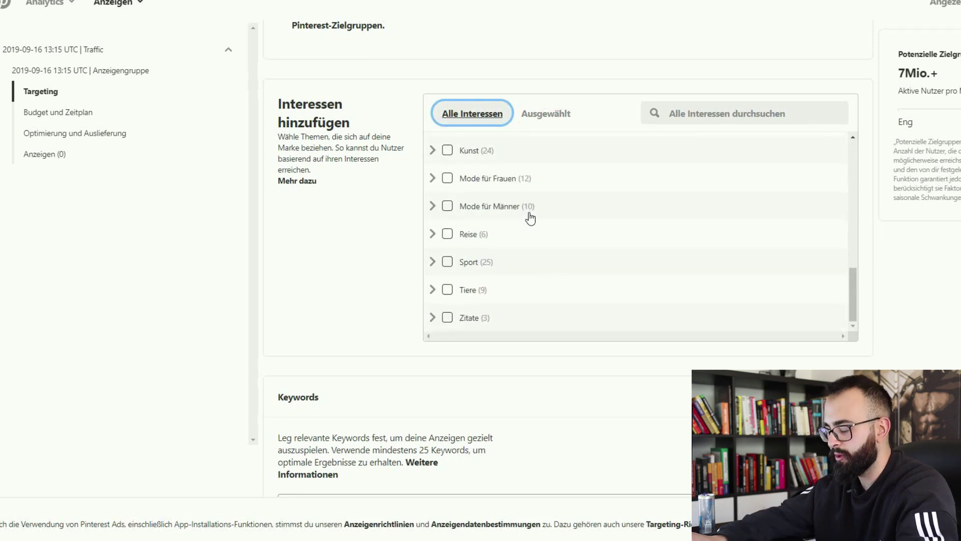
{"action": "scroll", "coordinate": [527, 216], "scroll_direction": "up", "scroll_amount": 6}
{"action": "left_click", "coordinate": [680, 122]}
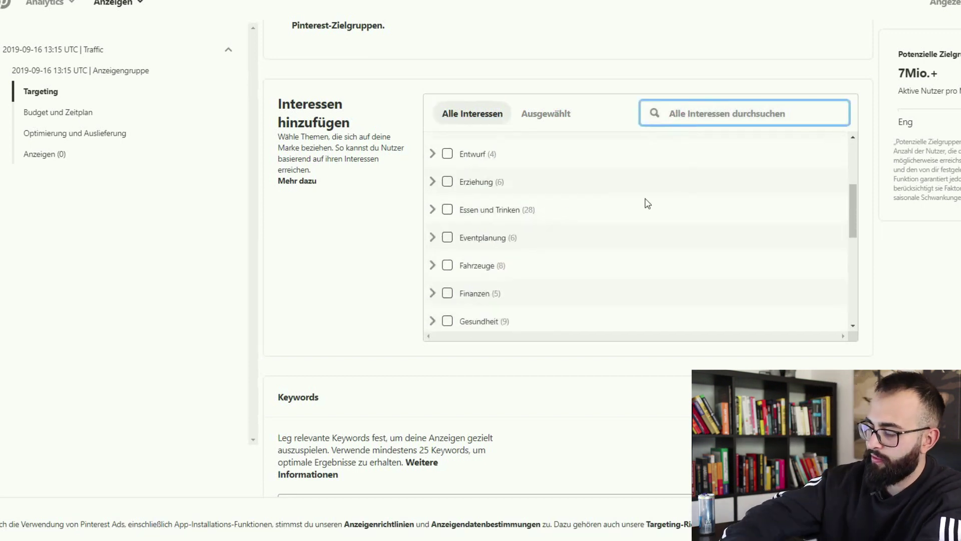
{"action": "type", "text": "Hund"}
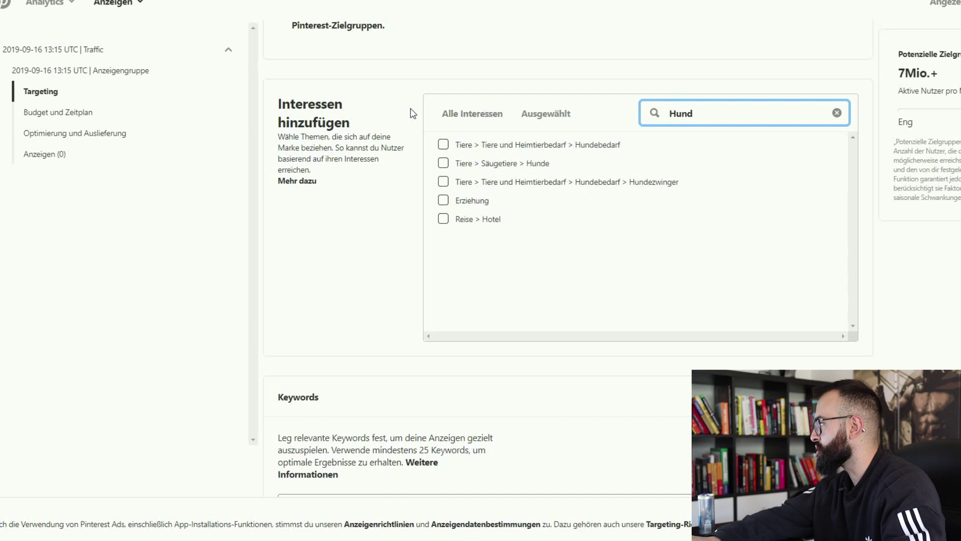
{"action": "left_click", "coordinate": [443, 163]}
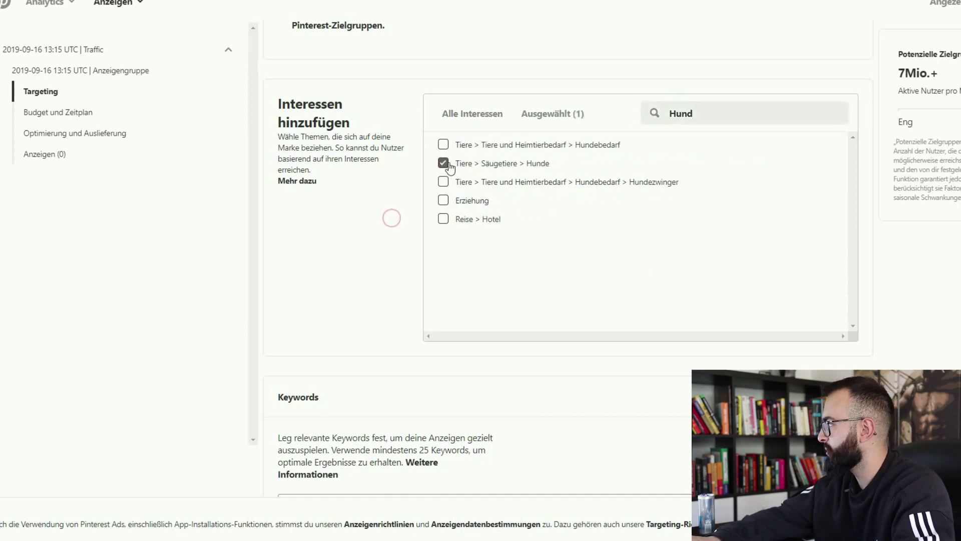
{"action": "left_click", "coordinate": [443, 144]}
{"action": "left_click", "coordinate": [443, 181]}
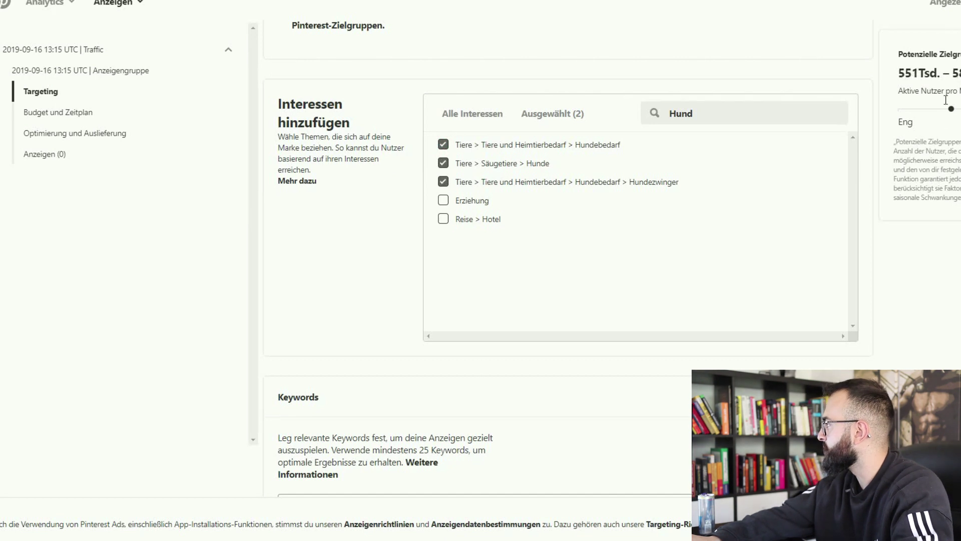
Enter the targeting keywords "hunde" and "hundezubehör" on separate lines
{"action": "scroll", "coordinate": [389, 180], "scroll_direction": "down", "scroll_amount": 5}
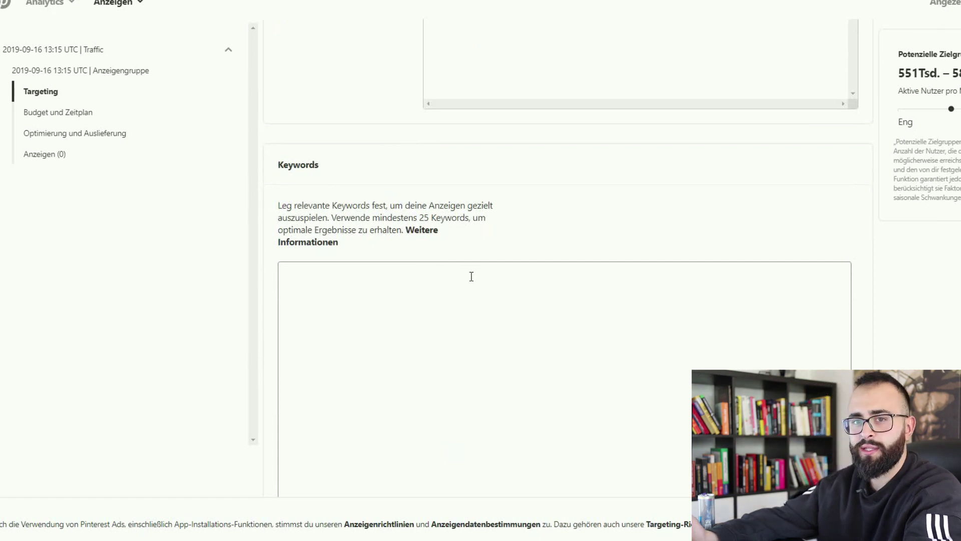
{"action": "scroll", "coordinate": [445, 243], "scroll_direction": "up", "scroll_amount": 5}
{"action": "scroll", "coordinate": [378, 300], "scroll_direction": "down", "scroll_amount": 4}
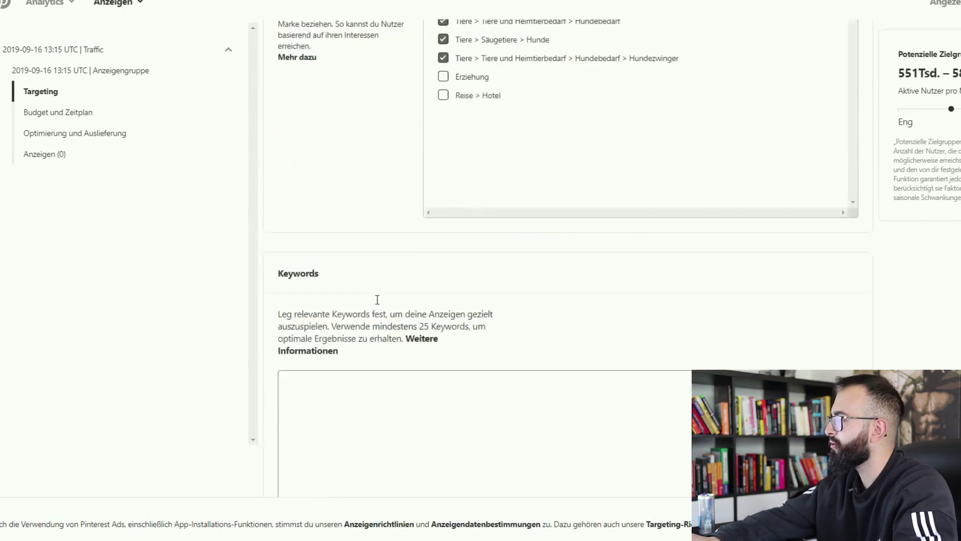
{"action": "left_click", "coordinate": [437, 400]}
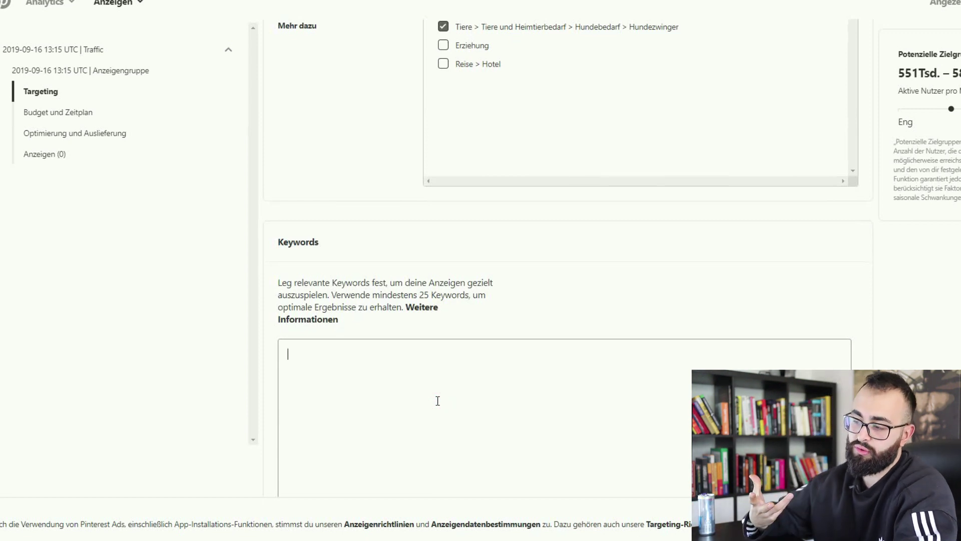
{"action": "scroll", "coordinate": [498, 323], "scroll_direction": "down", "scroll_amount": 1}
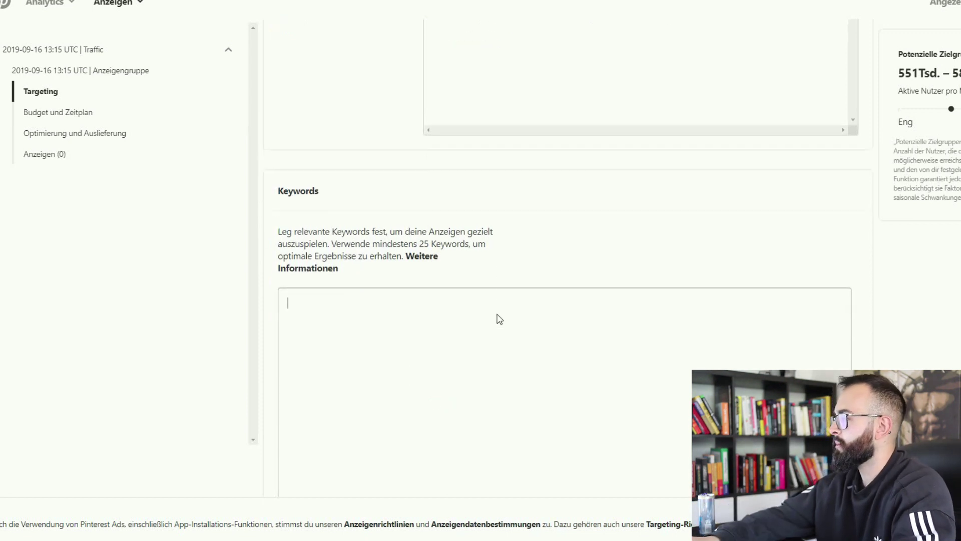
{"action": "scroll", "coordinate": [500, 318], "scroll_direction": "down", "scroll_amount": 2}
{"action": "type", "text": "hunde"}
{"action": "key", "text": "Return"}
{"action": "type", "text": "hundezubehör"}
Restrict the targeting to specific locations and select the countries Österreich and Deutschland
{"action": "scroll", "coordinate": [492, 310], "scroll_direction": "down", "scroll_amount": 4}
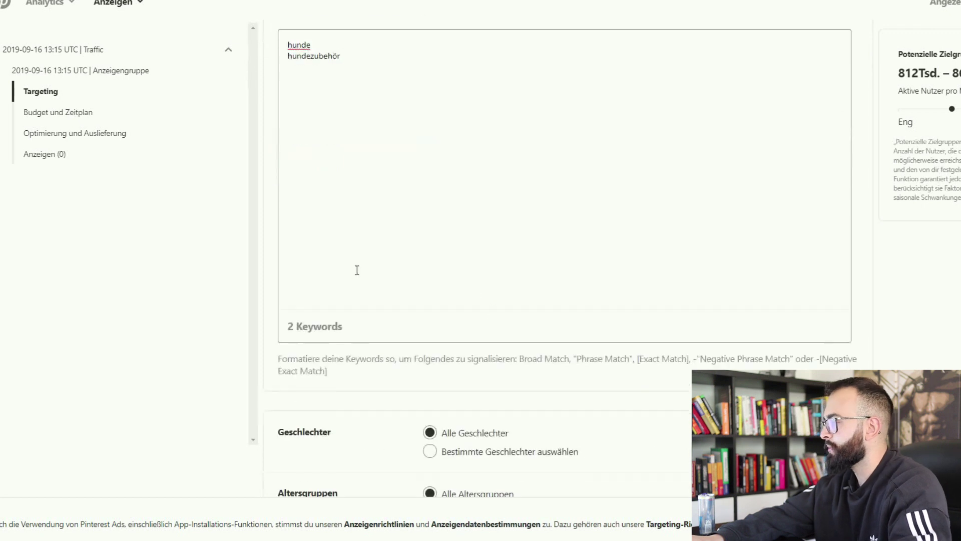
{"action": "scroll", "coordinate": [353, 275], "scroll_direction": "down", "scroll_amount": 3}
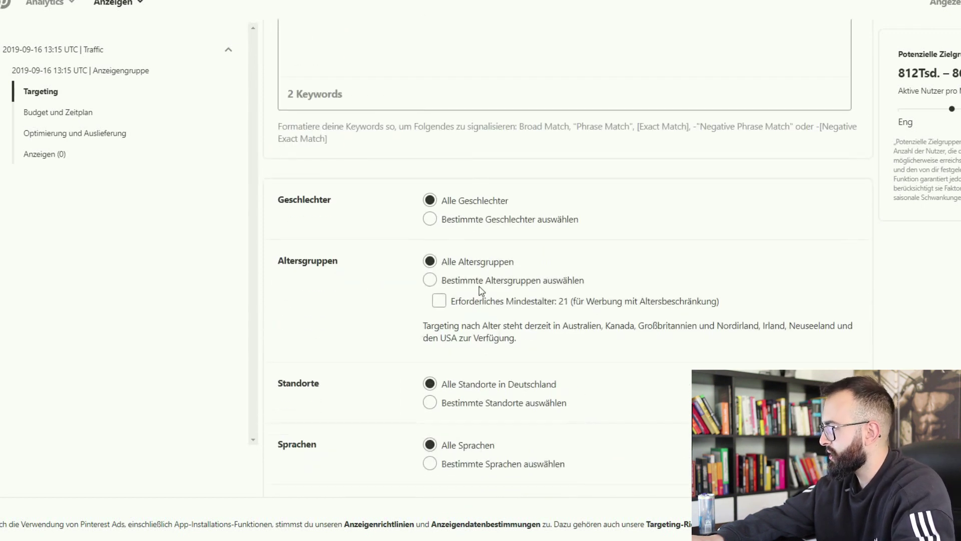
{"action": "scroll", "coordinate": [481, 288], "scroll_direction": "down", "scroll_amount": 2}
{"action": "left_click", "coordinate": [470, 326]}
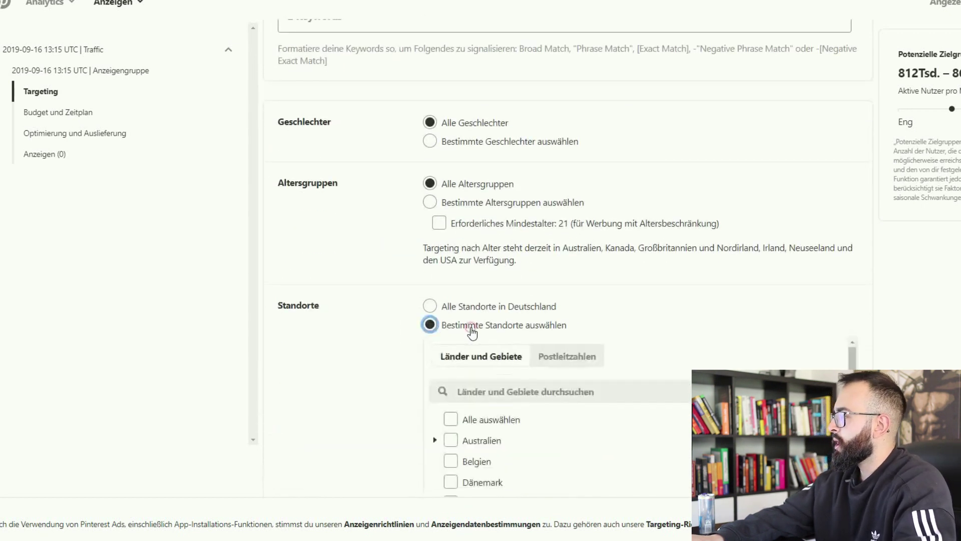
{"action": "left_click", "coordinate": [534, 390]}
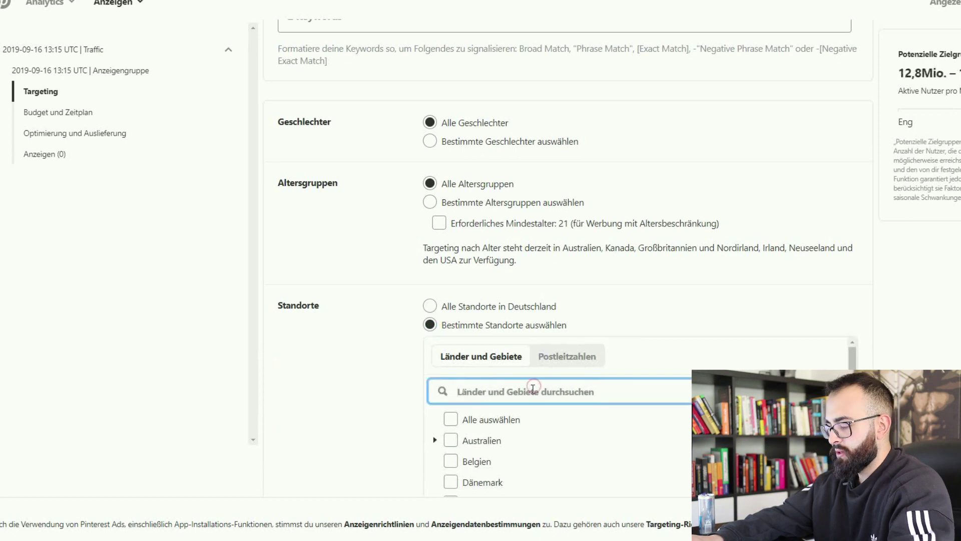
{"action": "type", "text": "öster"}
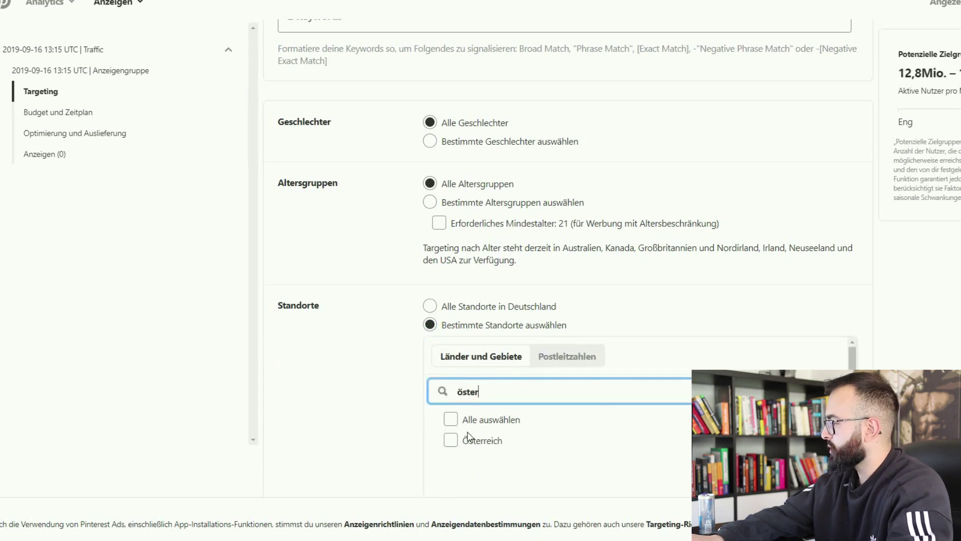
{"action": "left_click", "coordinate": [450, 440]}
{"action": "double_click", "coordinate": [491, 386]}
{"action": "type", "text": "de"}
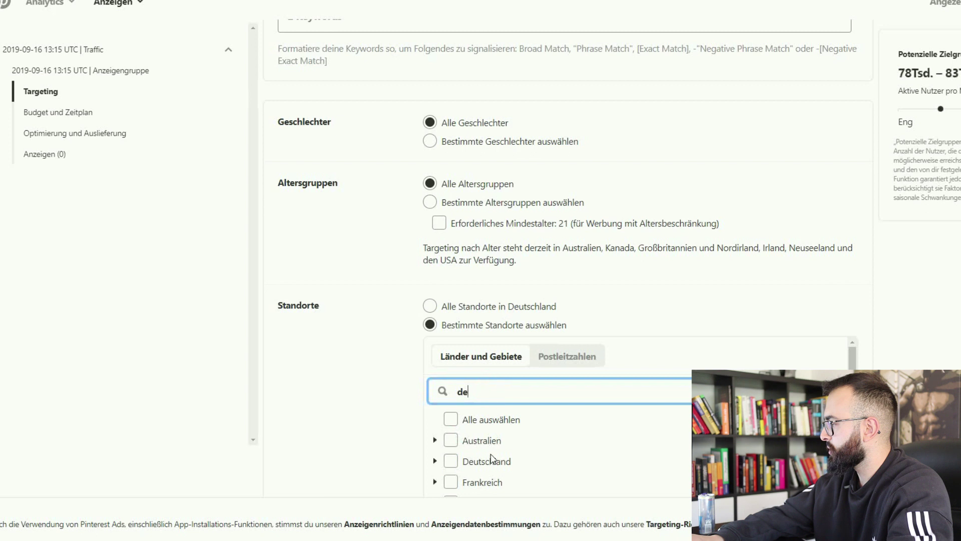
{"action": "left_click", "coordinate": [450, 461]}
Switch the age targeting from all ages to selecting specific age groups
{"action": "scroll", "coordinate": [356, 415], "scroll_direction": "down", "scroll_amount": 5}
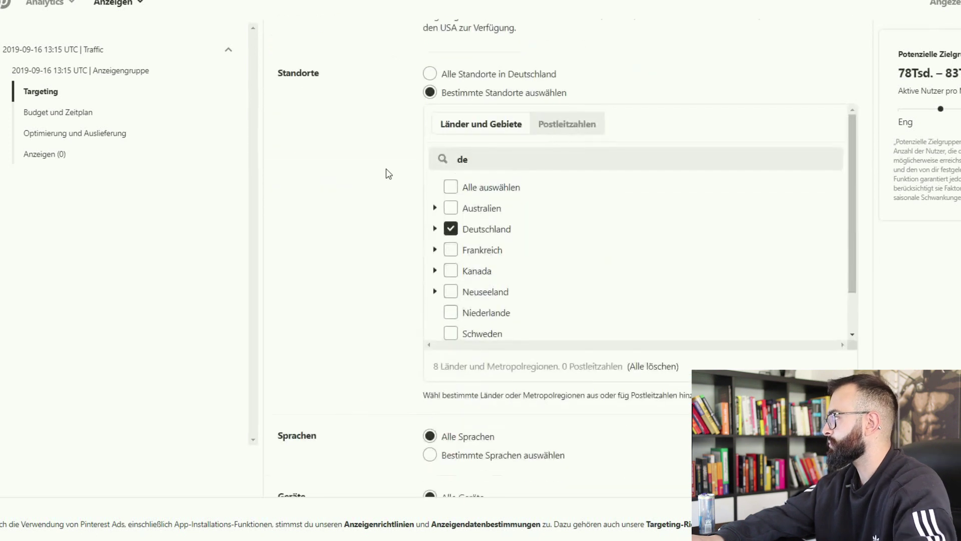
{"action": "scroll", "coordinate": [370, 186], "scroll_direction": "down", "scroll_amount": 2}
{"action": "scroll", "coordinate": [373, 200], "scroll_direction": "up", "scroll_amount": 4}
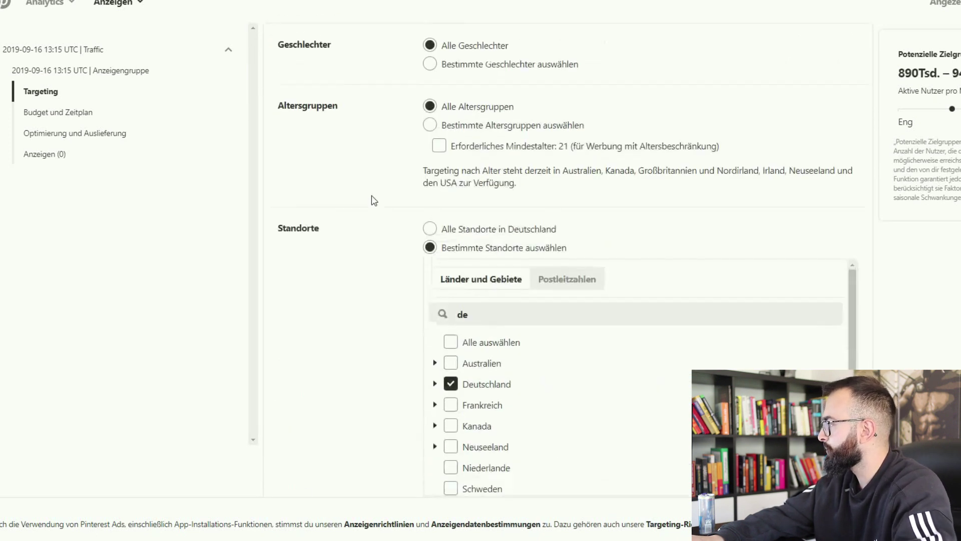
{"action": "left_click", "coordinate": [472, 131]}
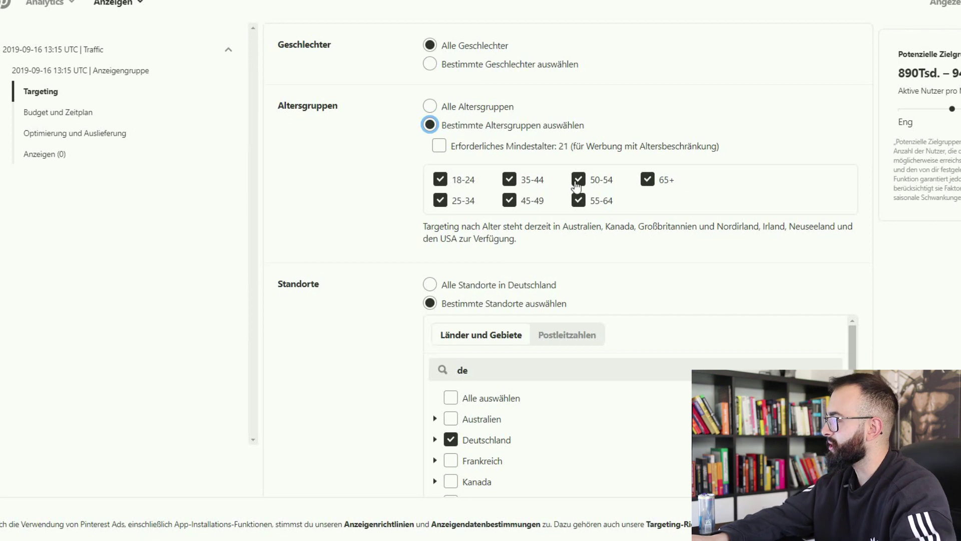
Try Browsing as the ad group placement and set it back to Alle (empfohlen)
{"action": "scroll", "coordinate": [409, 194], "scroll_direction": "down", "scroll_amount": 8}
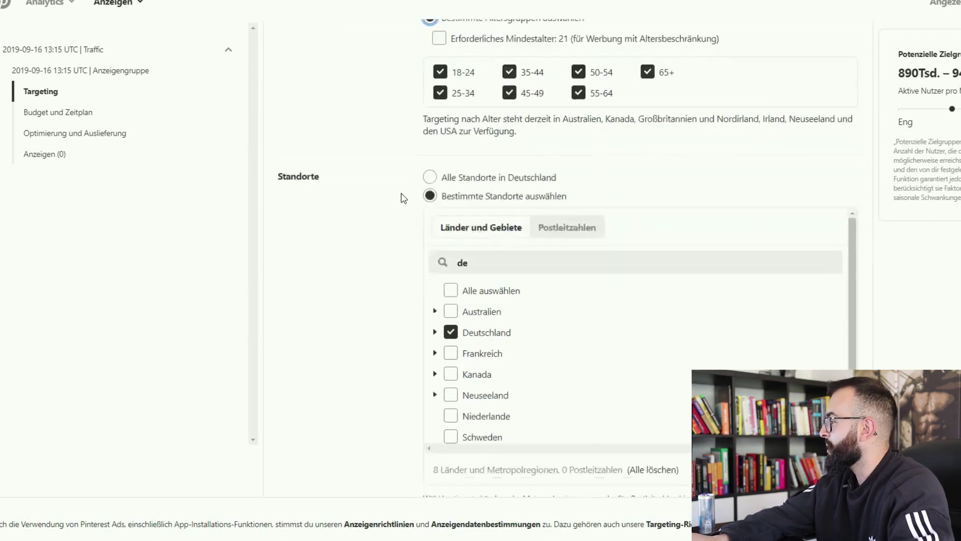
{"action": "scroll", "coordinate": [386, 205], "scroll_direction": "down", "scroll_amount": 1}
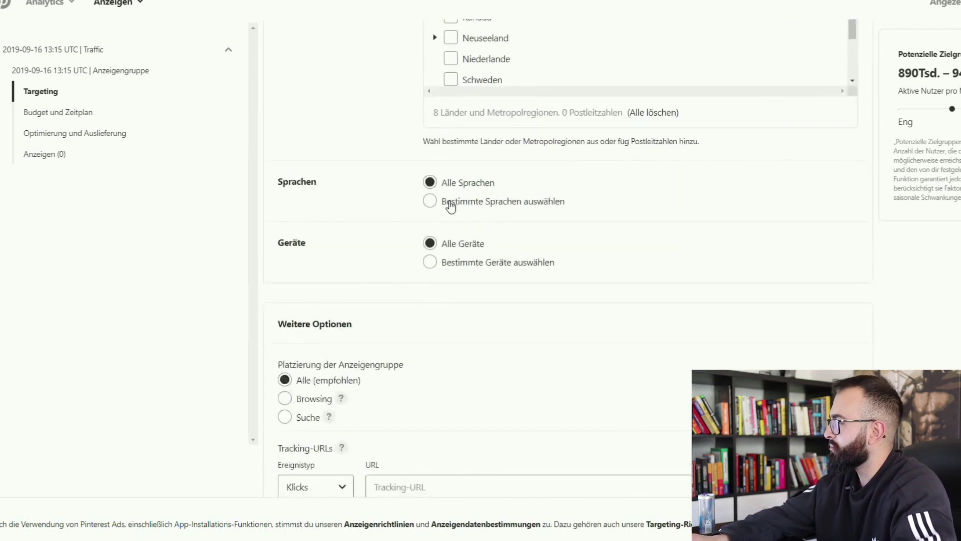
{"action": "scroll", "coordinate": [451, 205], "scroll_direction": "down", "scroll_amount": 5}
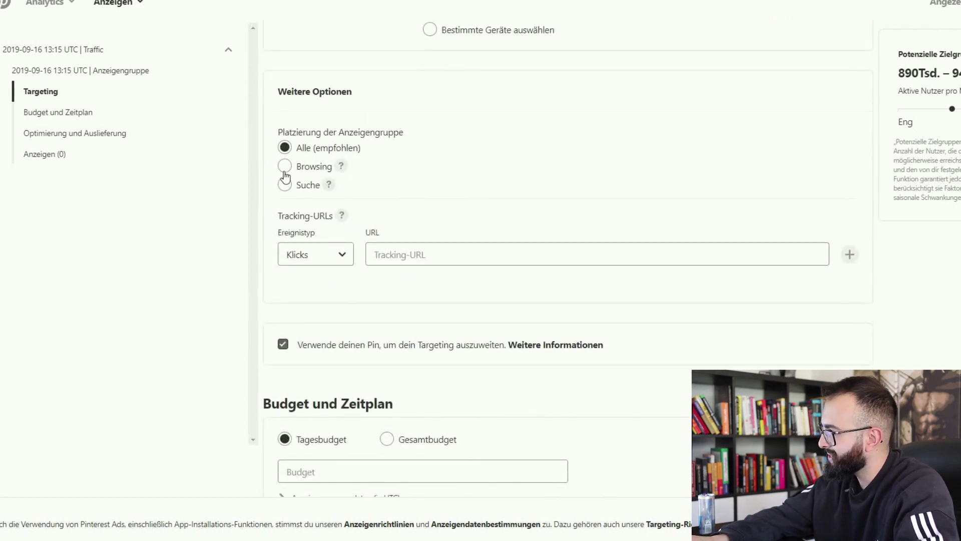
{"action": "left_click", "coordinate": [285, 168]}
{"action": "left_click", "coordinate": [284, 151]}
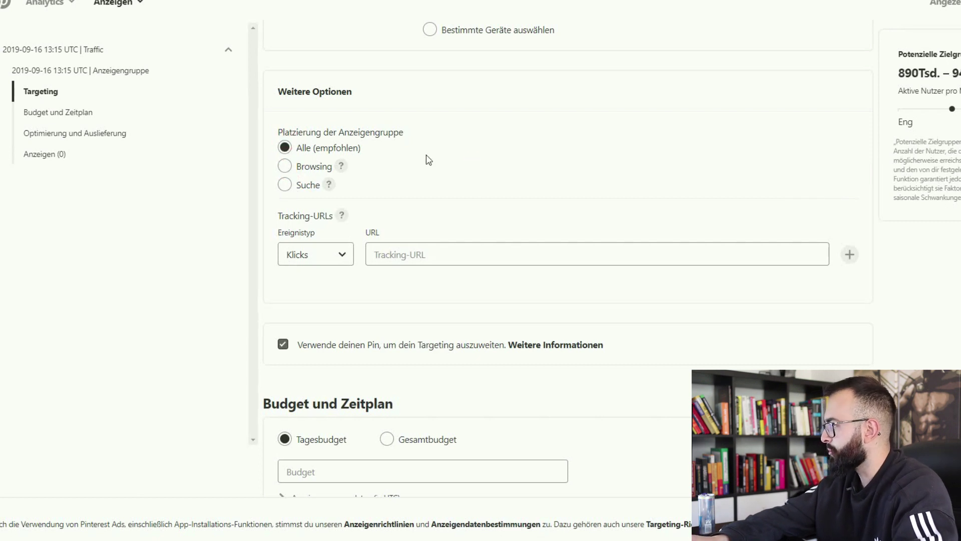
{"action": "left_click", "coordinate": [408, 255]}
{"action": "type", "text": "https:/"}
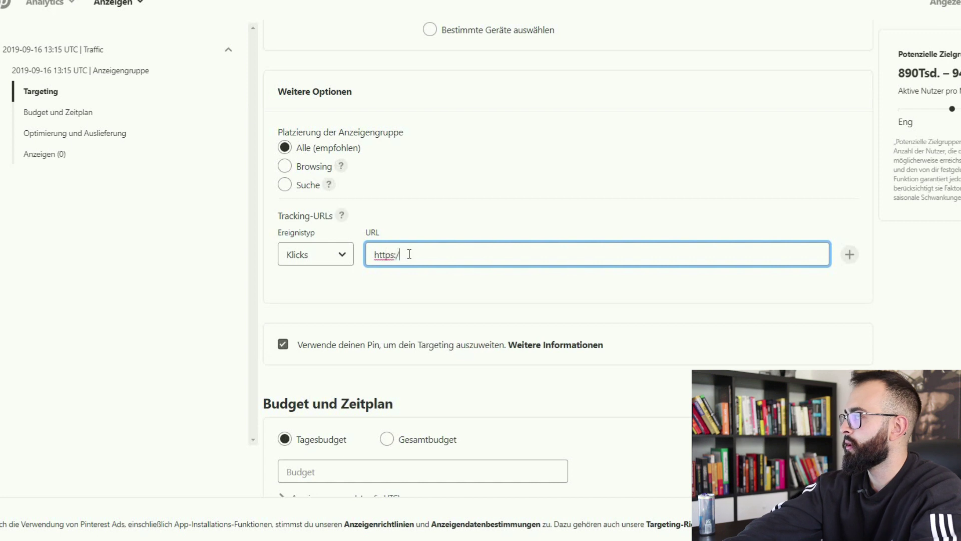
{"action": "type", "text": "/aposvalley.de"}
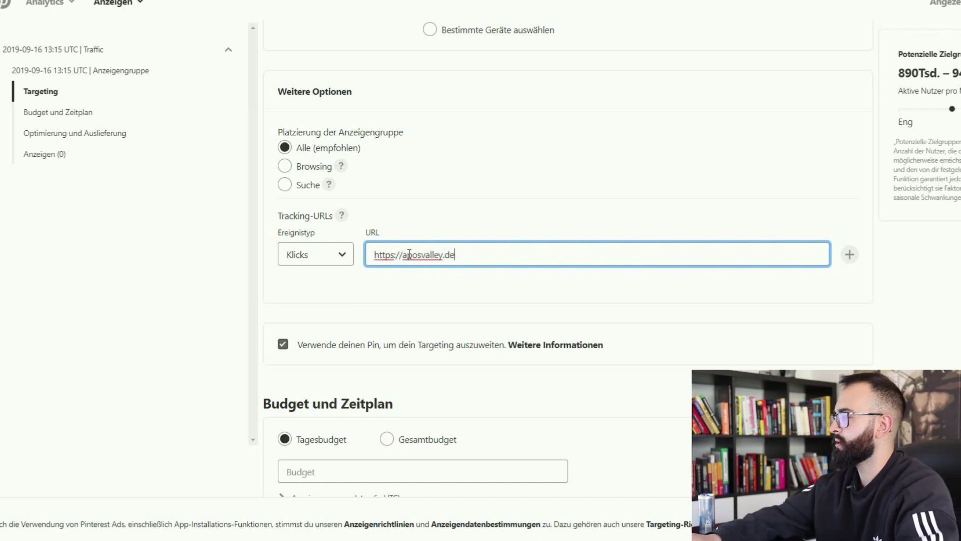
{"action": "left_click", "coordinate": [438, 294]}
{"action": "left_click", "coordinate": [314, 253]}
{"action": "left_click", "coordinate": [314, 251]}
{"action": "left_click", "coordinate": [345, 281]}
Set the ad group's daily budget to 10,00 EUR
{"action": "scroll", "coordinate": [405, 287], "scroll_direction": "down", "scroll_amount": 5}
{"action": "left_click", "coordinate": [354, 235]}
{"action": "type", "text": "10"}
{"action": "left_click", "coordinate": [466, 281]}
{"action": "scroll", "coordinate": [465, 282], "scroll_direction": "down", "scroll_amount": 3}
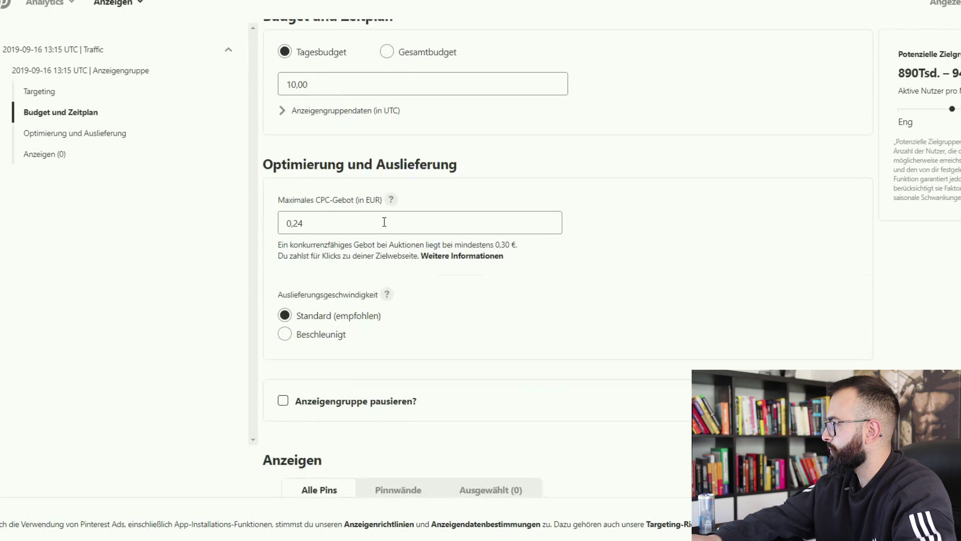
Set the ad group's maximum CPC bid to 0,40 EUR, keeping the delivery speed at Standard (empfohlen)
{"action": "scroll", "coordinate": [338, 231], "scroll_direction": "down", "scroll_amount": 2}
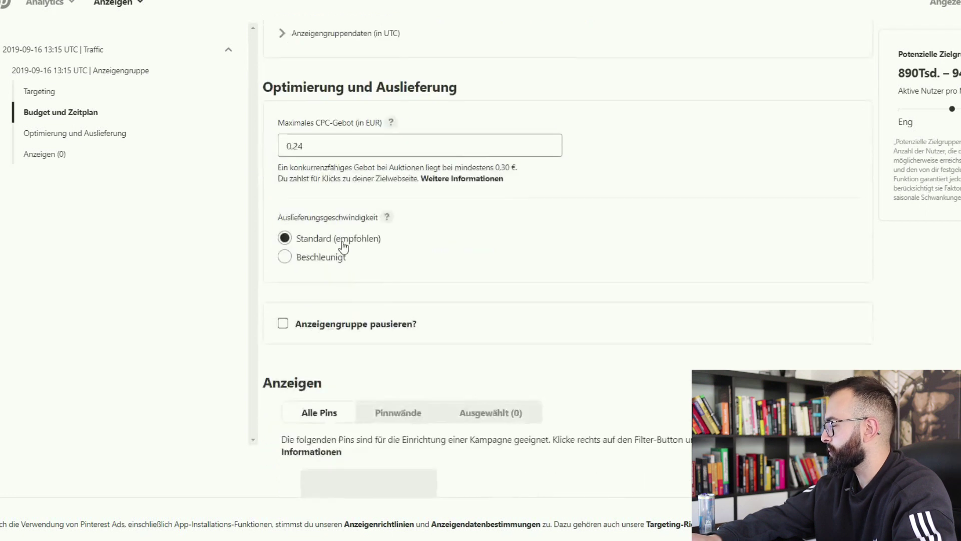
{"action": "left_click", "coordinate": [387, 151]}
{"action": "left_click", "coordinate": [424, 216]}
{"action": "left_click_drag", "start_coordinate": [377, 151], "coordinate": [253, 128]}
{"action": "type", "text": "0,4"}
{"action": "left_click", "coordinate": [642, 307]}
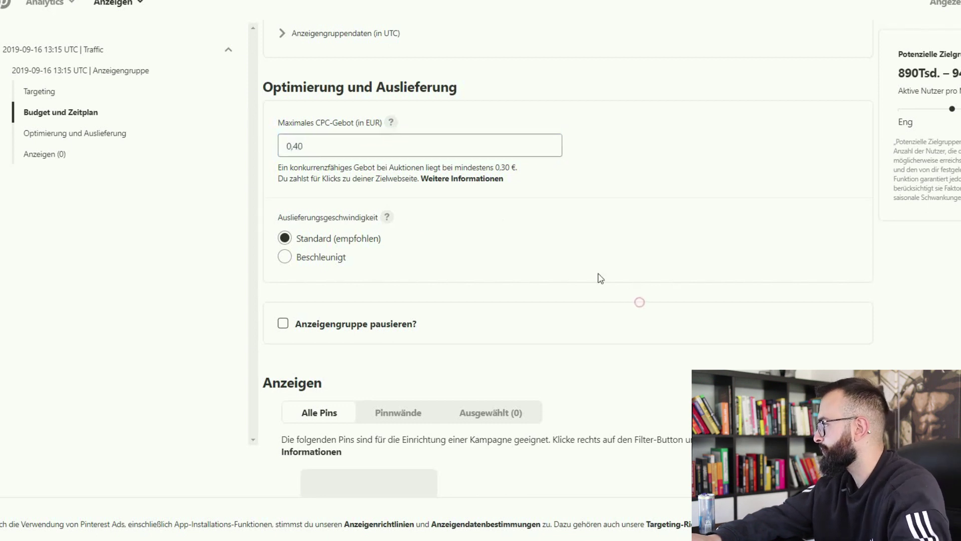
Start creating a new Pin for the ad group's ads
{"action": "scroll", "coordinate": [407, 277], "scroll_direction": "down", "scroll_amount": 2}
{"action": "scroll", "coordinate": [400, 290], "scroll_direction": "down", "scroll_amount": 3}
{"action": "scroll", "coordinate": [415, 297], "scroll_direction": "down", "scroll_amount": 2}
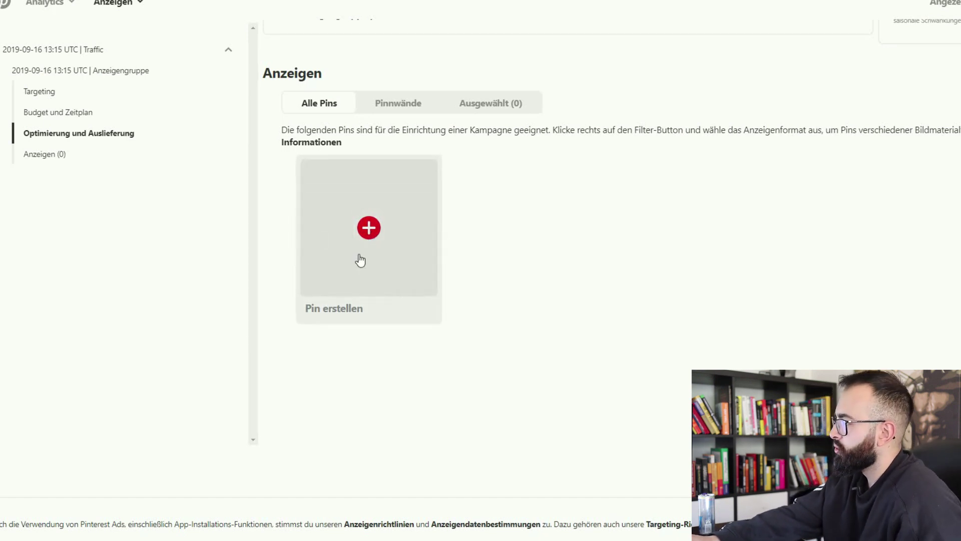
{"action": "scroll", "coordinate": [802, 336], "scroll_direction": "down", "scroll_amount": 1}
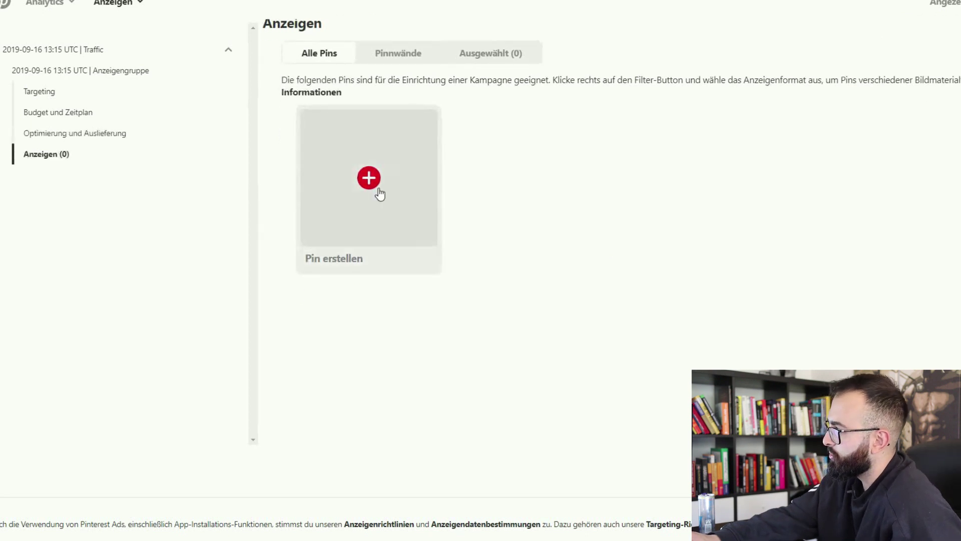
{"action": "scroll", "coordinate": [400, 235], "scroll_direction": "up", "scroll_amount": 3}
{"action": "left_click", "coordinate": [425, 316]}
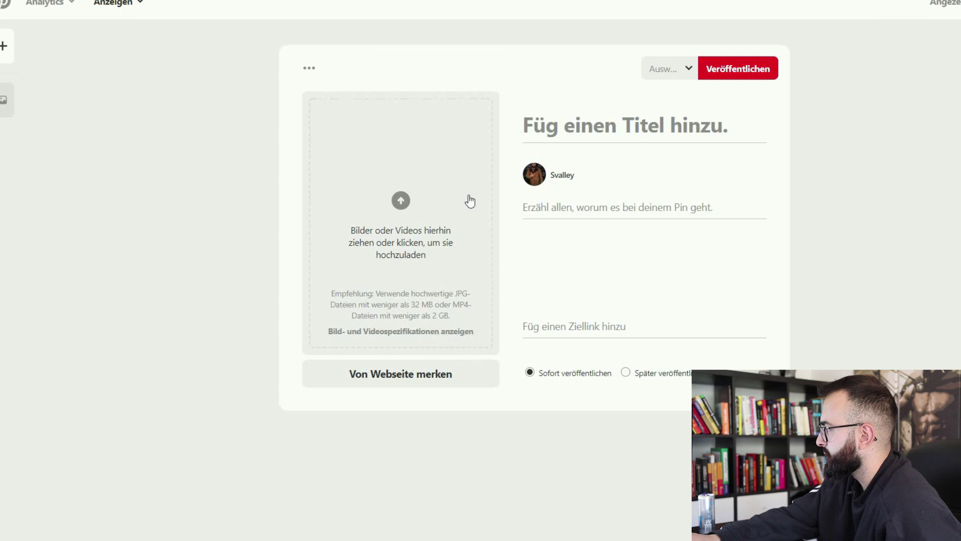
Title the new Pin "Videodreh Svalley" and describe it as "Ich drehe gerade ein Video für YouTube"
{"action": "left_click", "coordinate": [586, 123]}
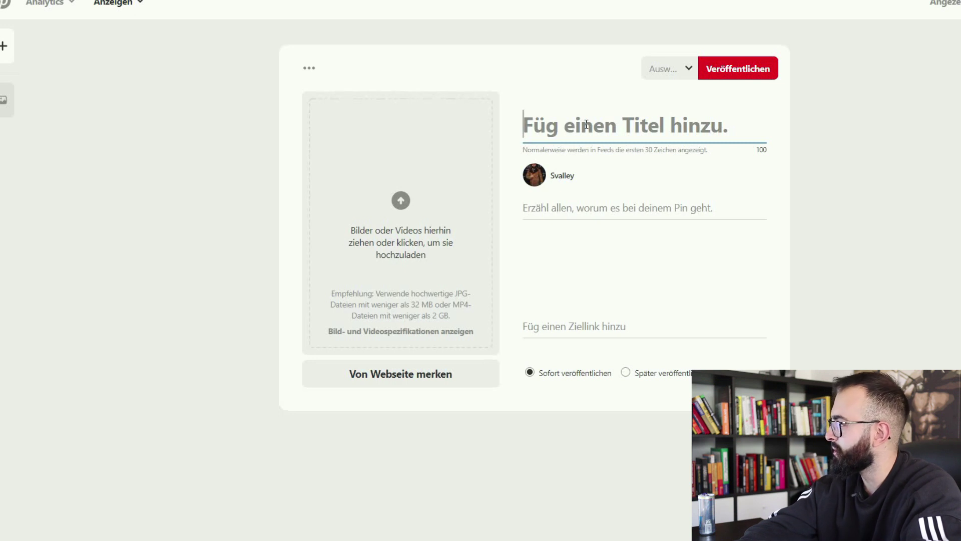
{"action": "type", "text": "Videod"}
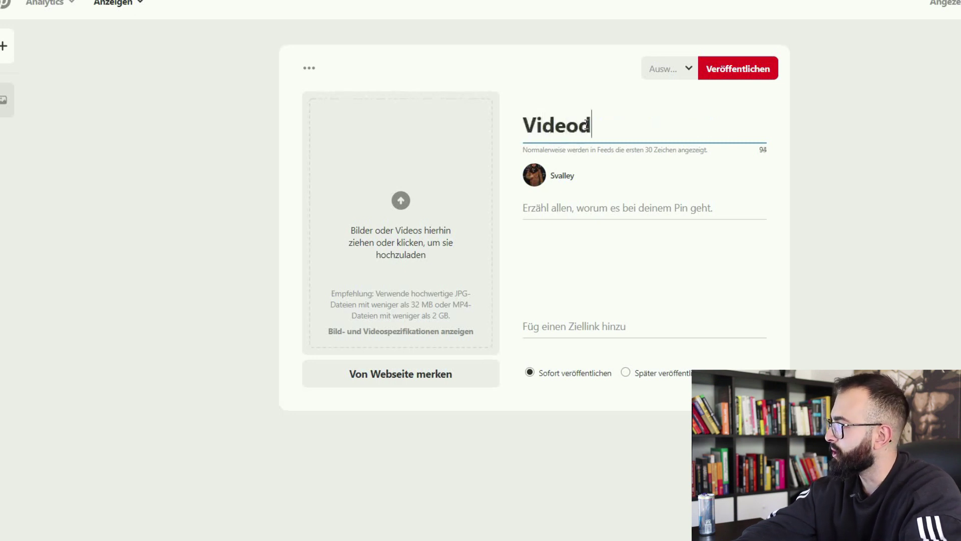
{"action": "type", "text": "reh Svalley"}
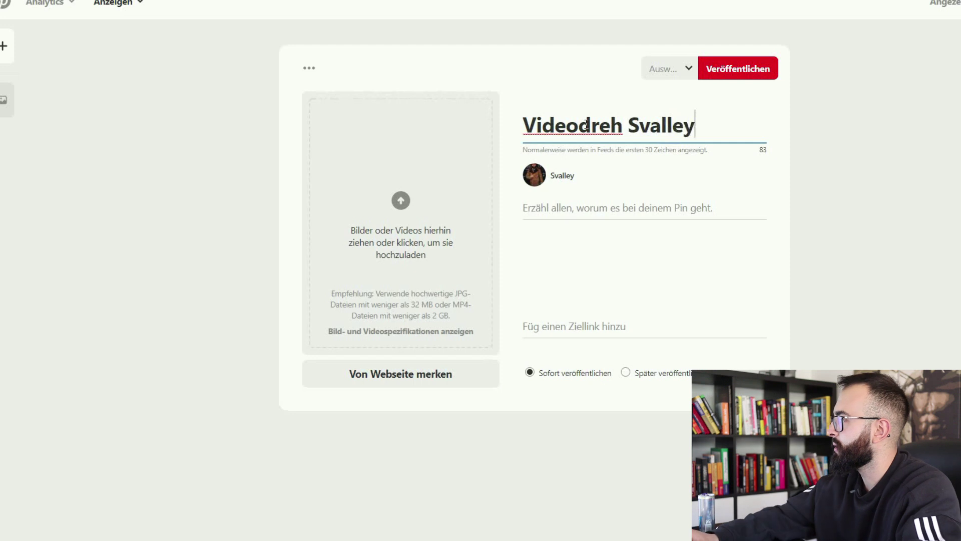
{"action": "left_click", "coordinate": [585, 201]}
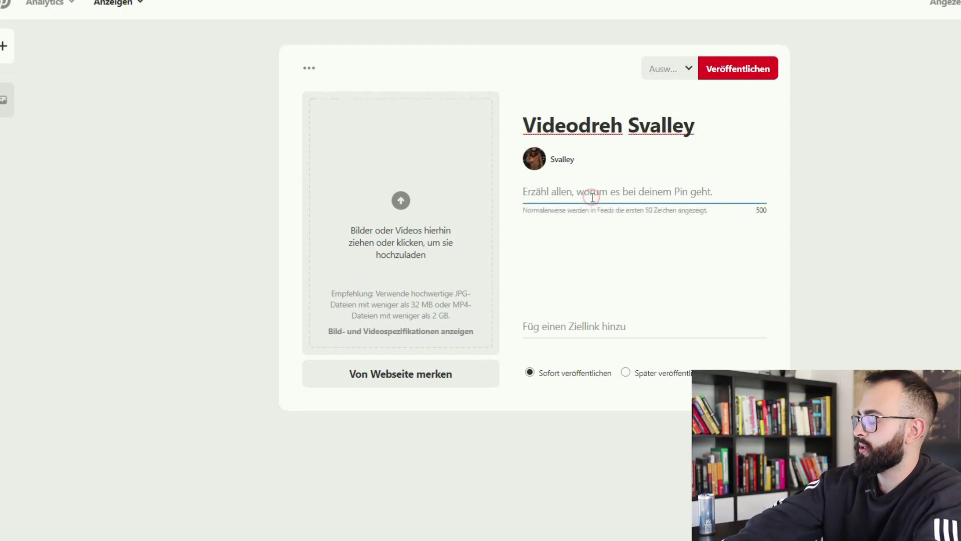
{"action": "type", "text": "Ich"}
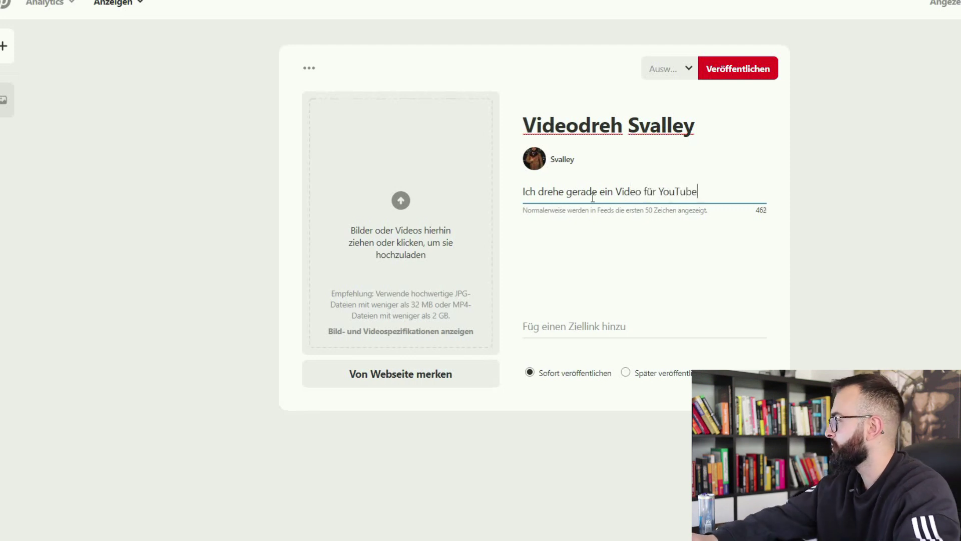
{"action": "left_click", "coordinate": [624, 328]}
{"action": "type", "text": "https://youtube.com/aposvalley"}
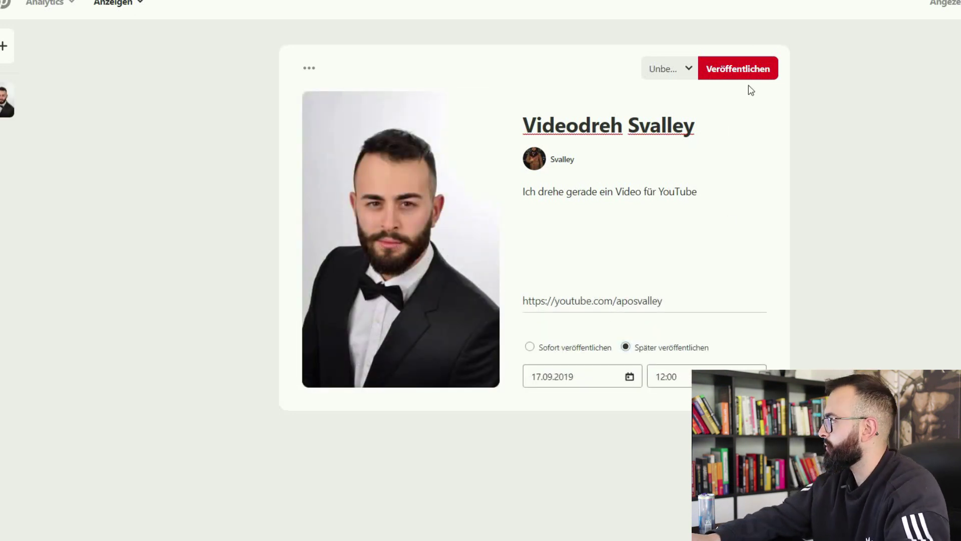
{"action": "left_click", "coordinate": [744, 74]}
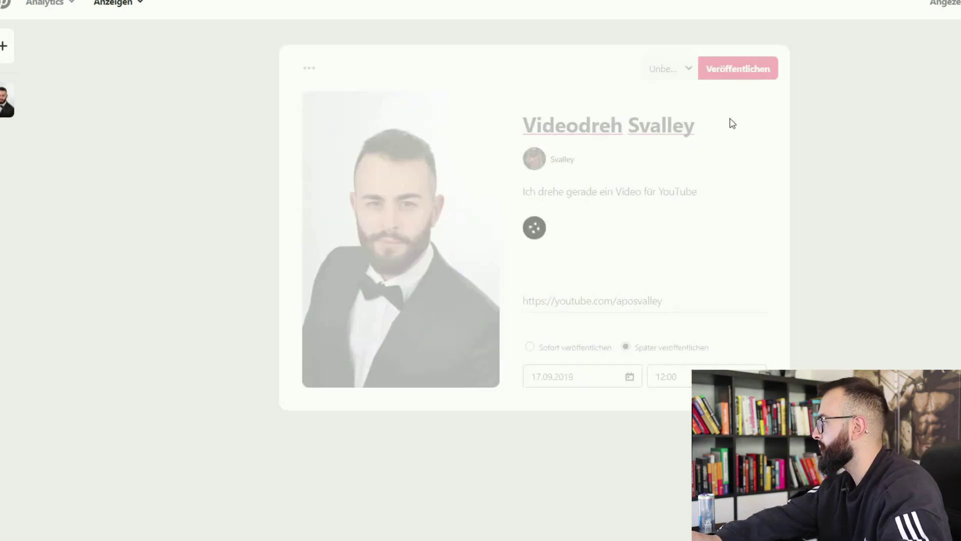